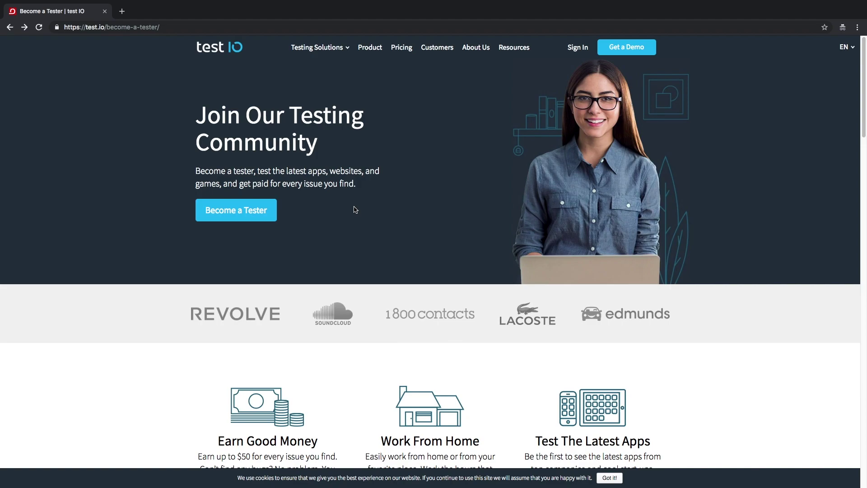
# Open the tester registration form via Become a Tester
pyautogui.click(182, 27)
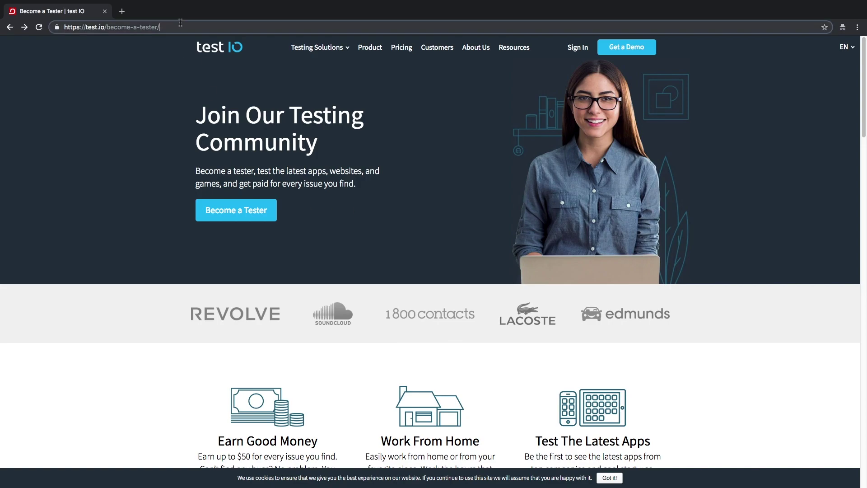
pyautogui.click(252, 214)
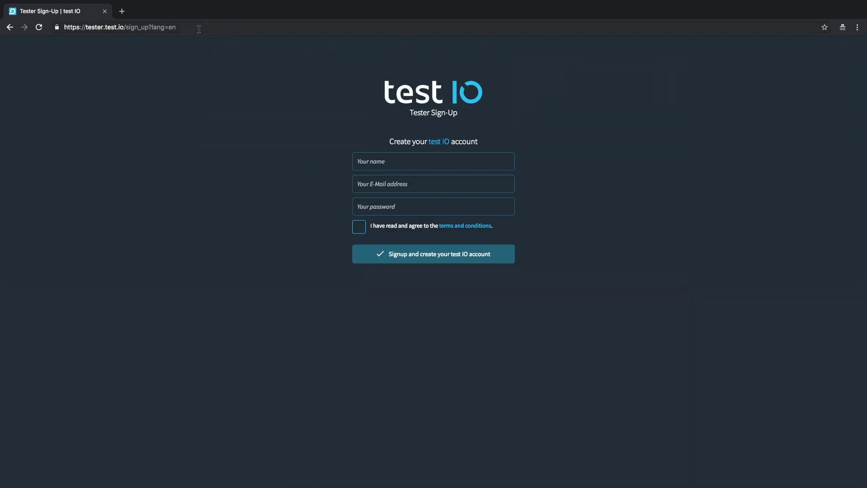
pyautogui.click(199, 27)
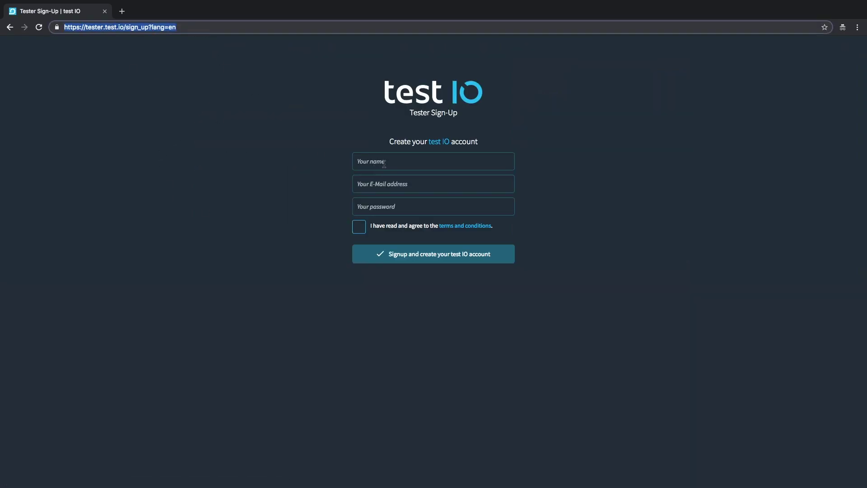
# Fill in the saved name and e-mail, enter a password, and accept the terms and conditions
pyautogui.click(368, 168)
pyautogui.click(373, 183)
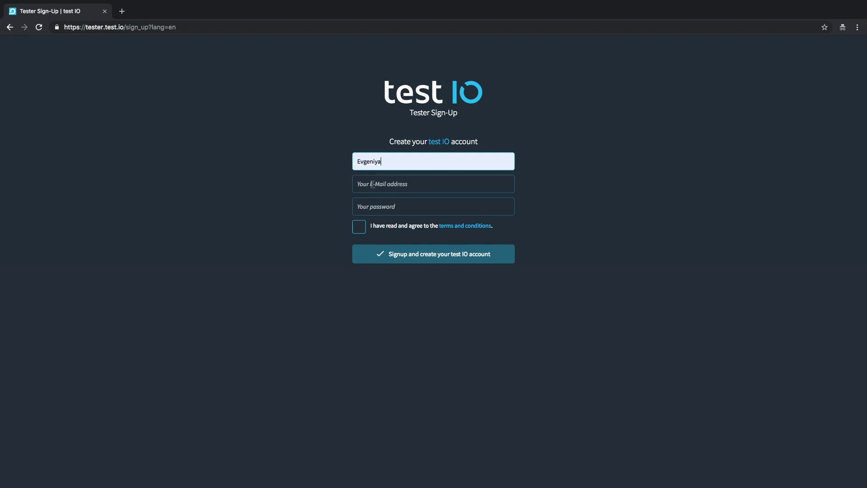
pyautogui.click(379, 187)
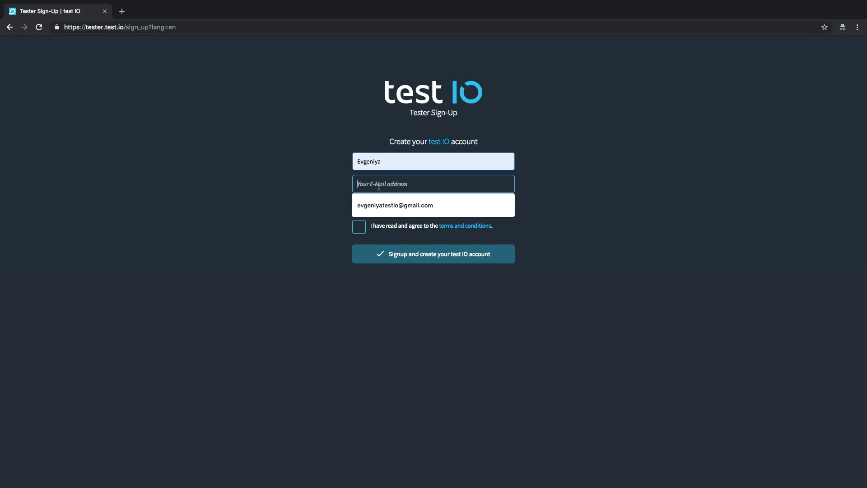
pyautogui.click(379, 211)
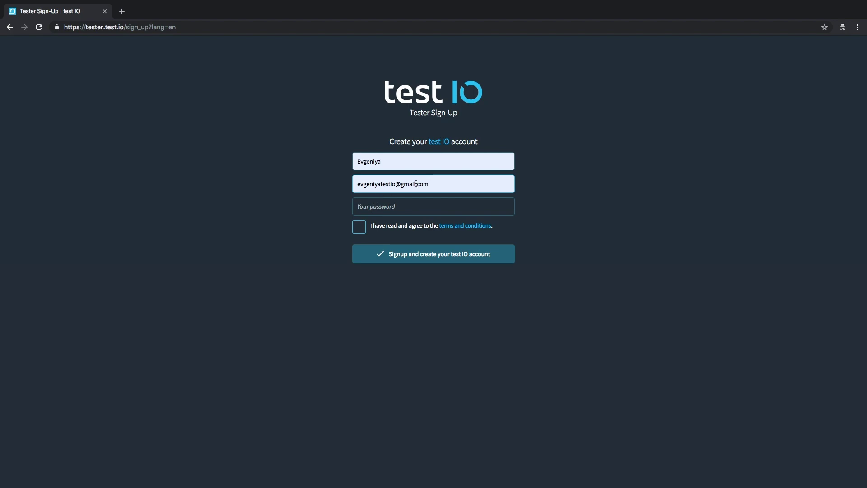
pyautogui.click(390, 208)
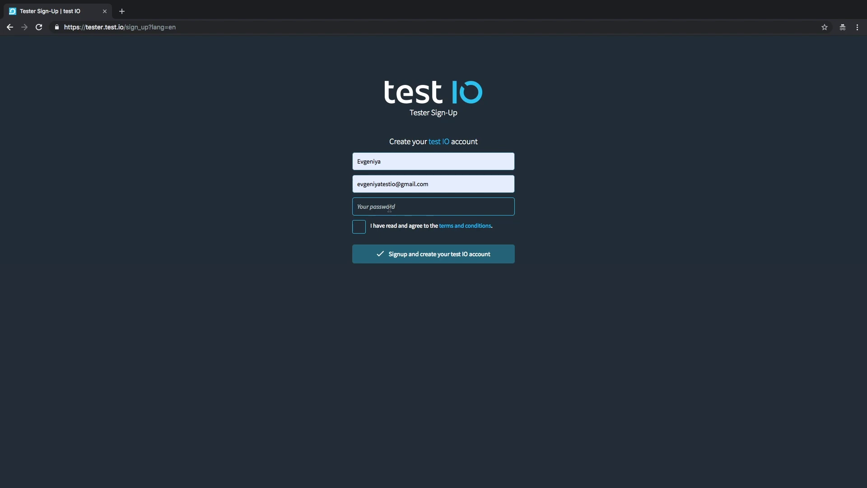
pyautogui.write('a')
pyautogui.click(361, 231)
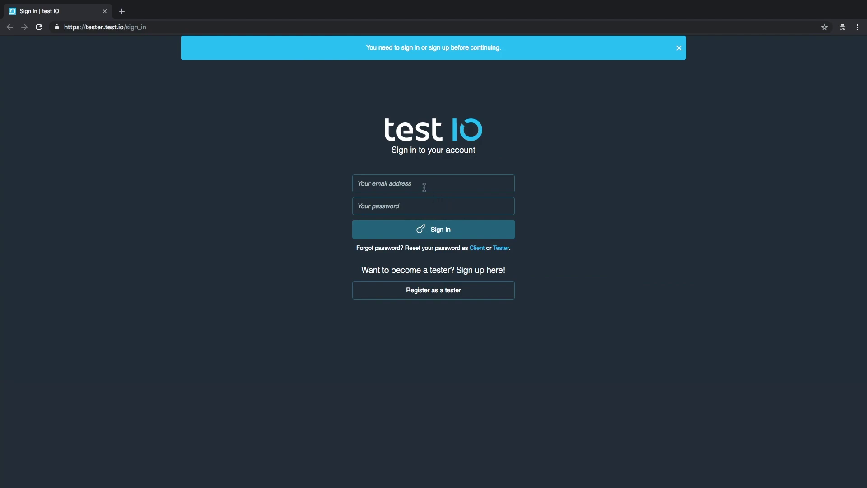
# Sign in with the new account's saved e-mail address and password
pyautogui.click(425, 187)
pyautogui.click(422, 199)
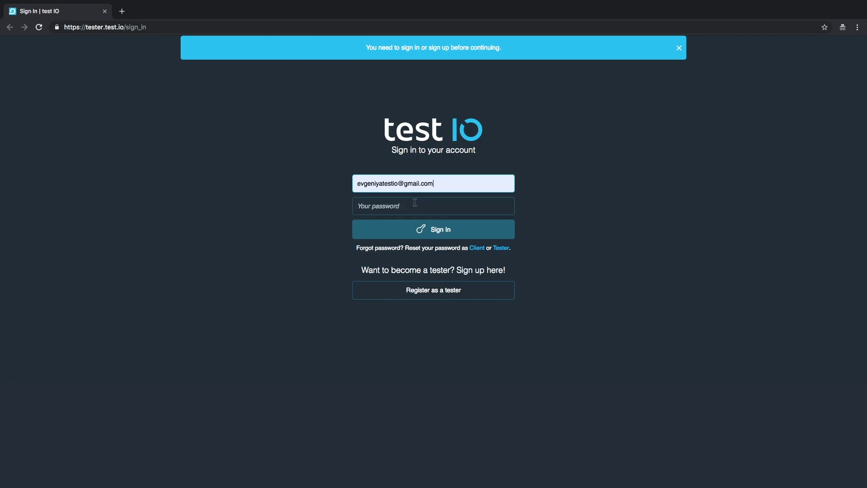
pyautogui.click(412, 201)
pyautogui.write('•')
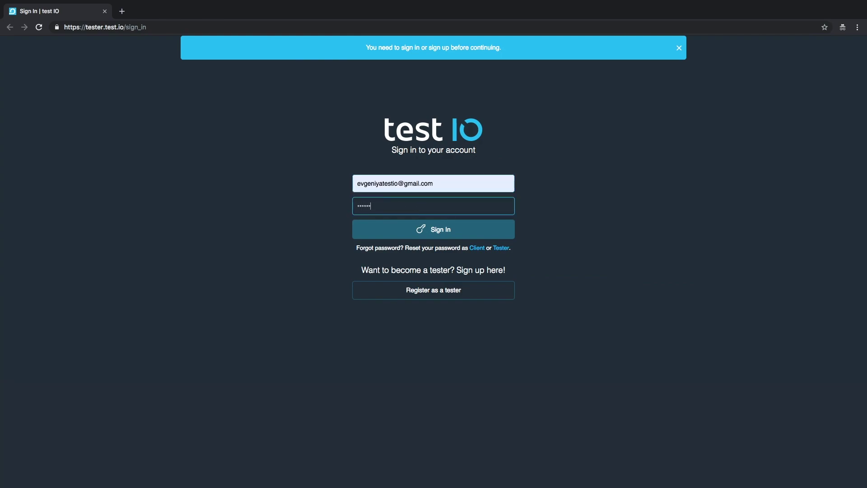
pyautogui.click(449, 236)
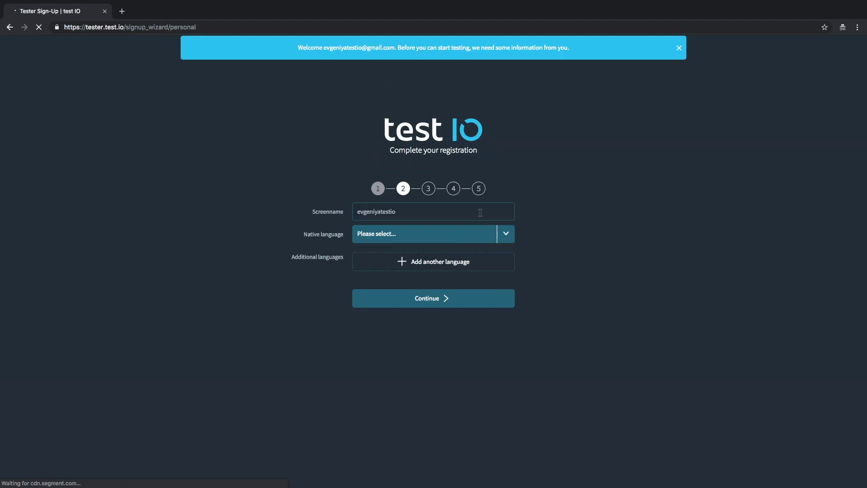
# Replace the prefilled screenname with Captain Bug
pyautogui.click(411, 210)
pyautogui.doubleClick(410, 211)
pyautogui.write('C')
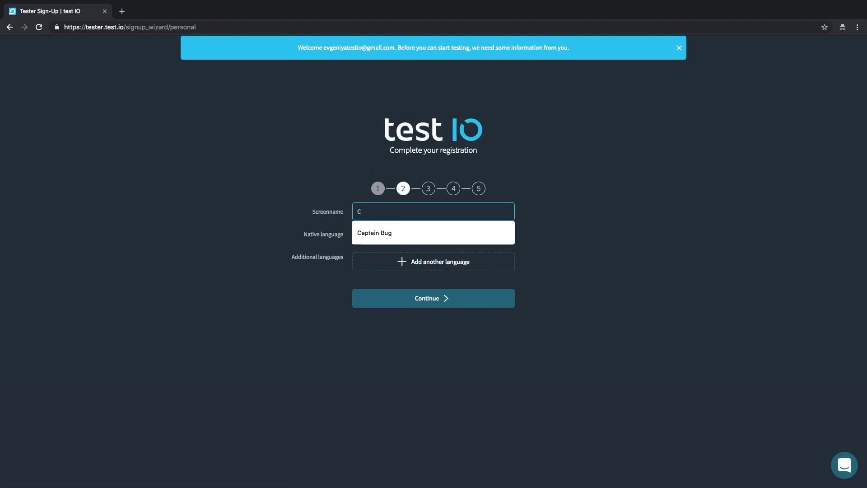
pyautogui.write('aptain Bug')
pyautogui.click(383, 233)
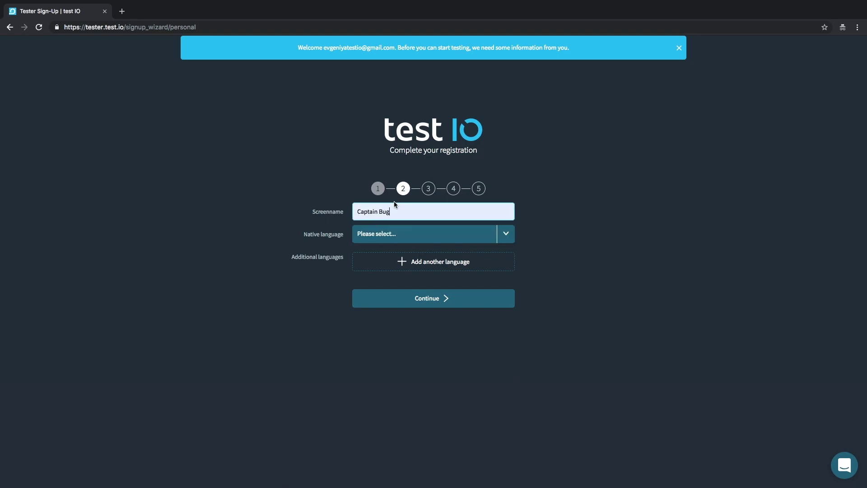
# Set the native language to German
pyautogui.click(389, 238)
pyautogui.write('ger')
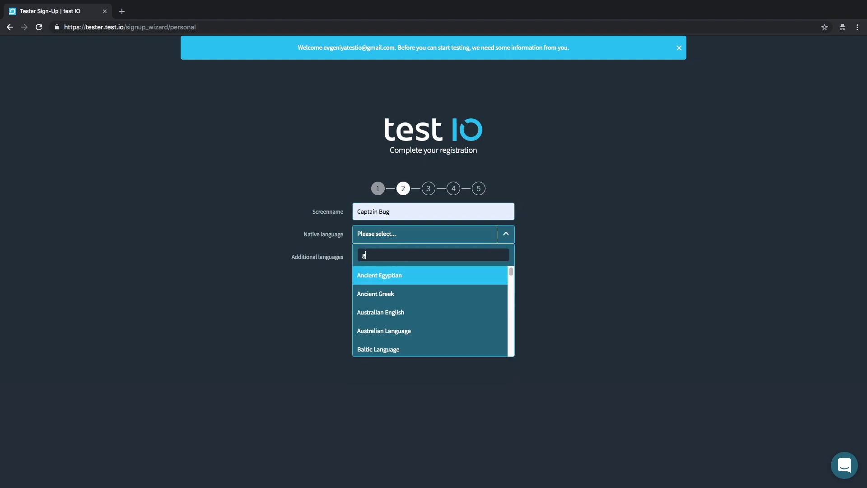
pyautogui.click(372, 277)
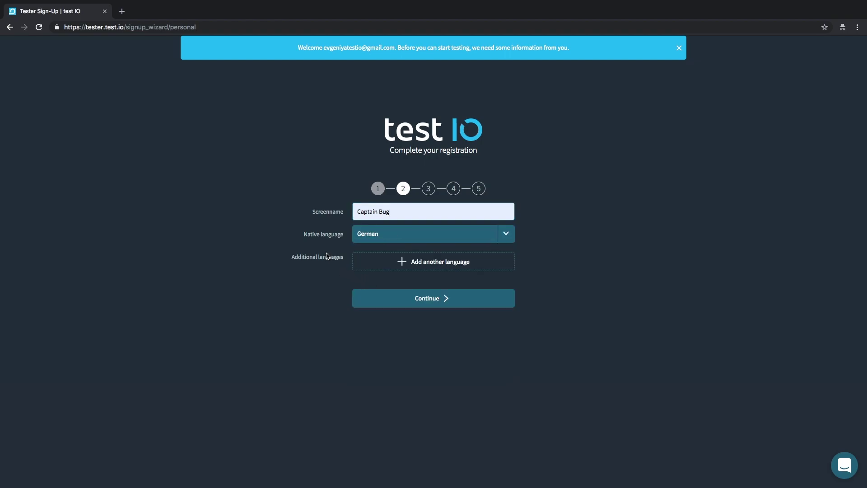
# Add British English as an additional spoken language
pyautogui.click(383, 255)
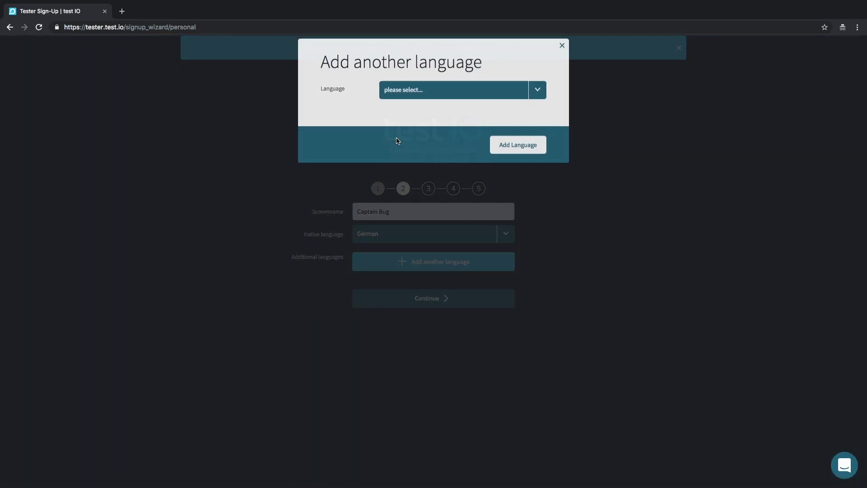
pyautogui.click(404, 100)
pyautogui.write('eng')
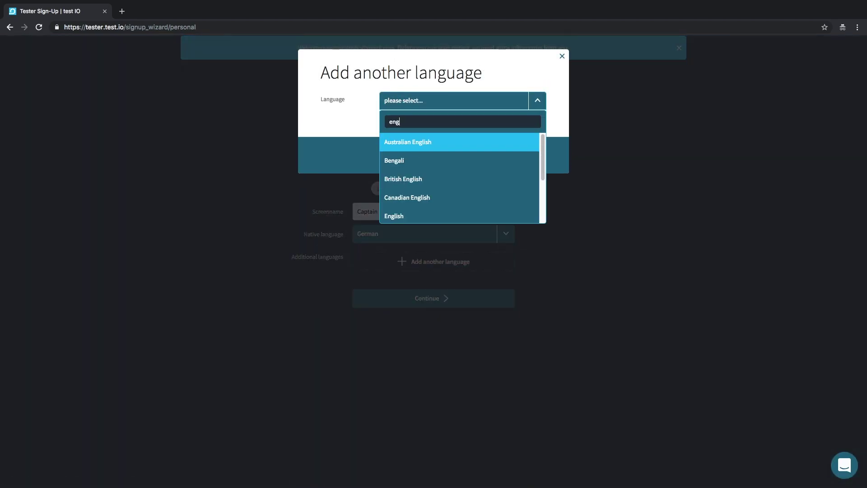
pyautogui.click(405, 180)
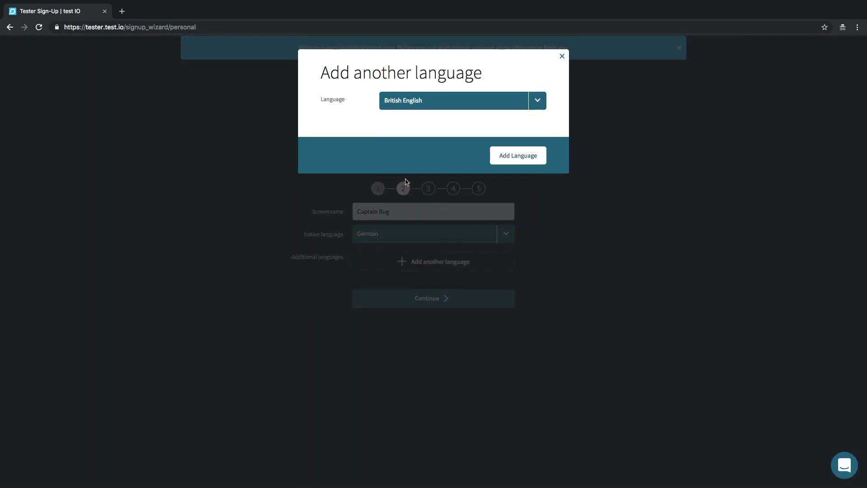
pyautogui.click(497, 156)
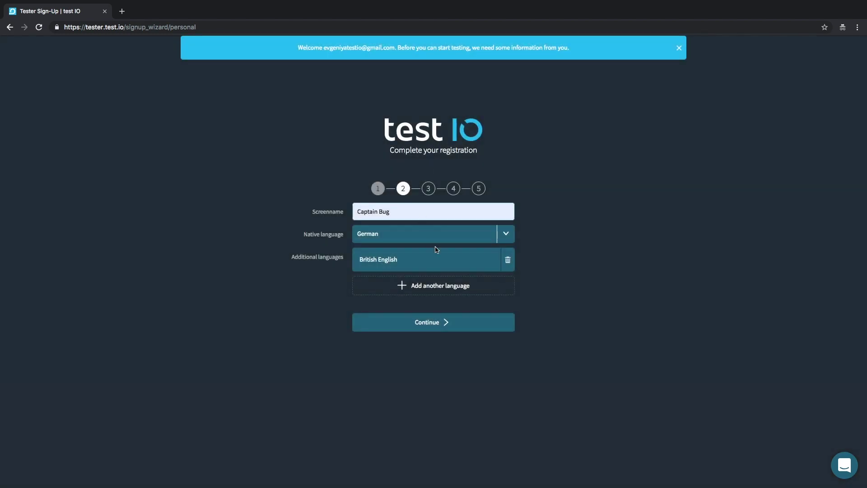
# Enter 0 years of experience, Bachelor degree and Employed - Full-Time, then continue to devices
pyautogui.click(449, 324)
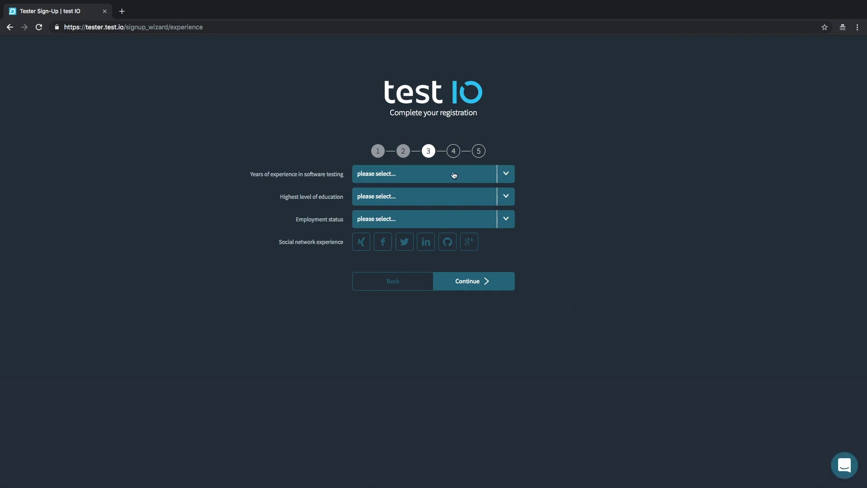
pyautogui.click(454, 175)
pyautogui.click(379, 215)
pyautogui.click(390, 198)
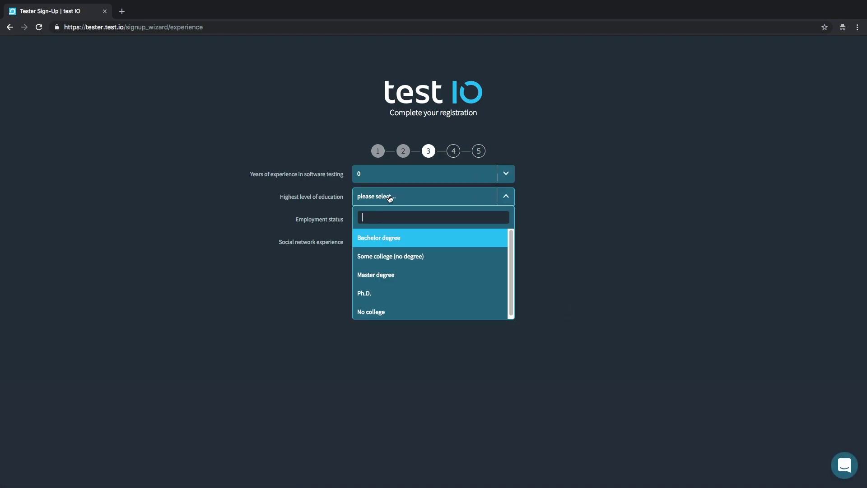
pyautogui.click(369, 237)
pyautogui.click(375, 223)
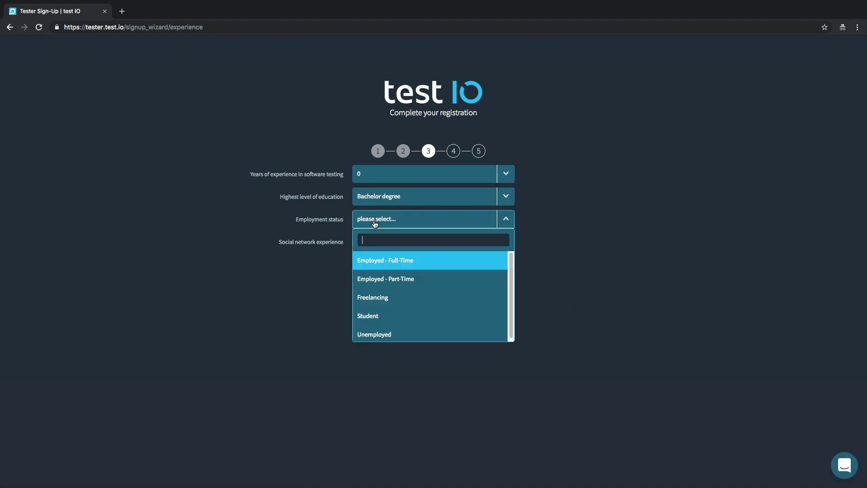
pyautogui.click(380, 261)
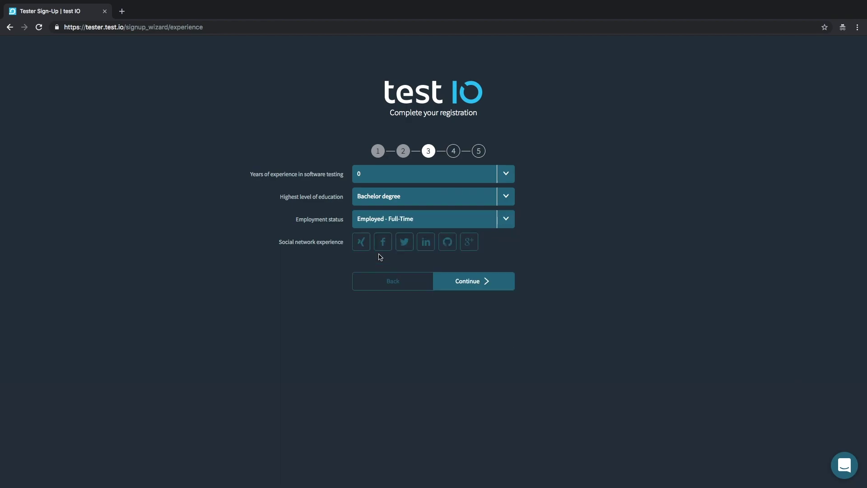
pyautogui.click(485, 282)
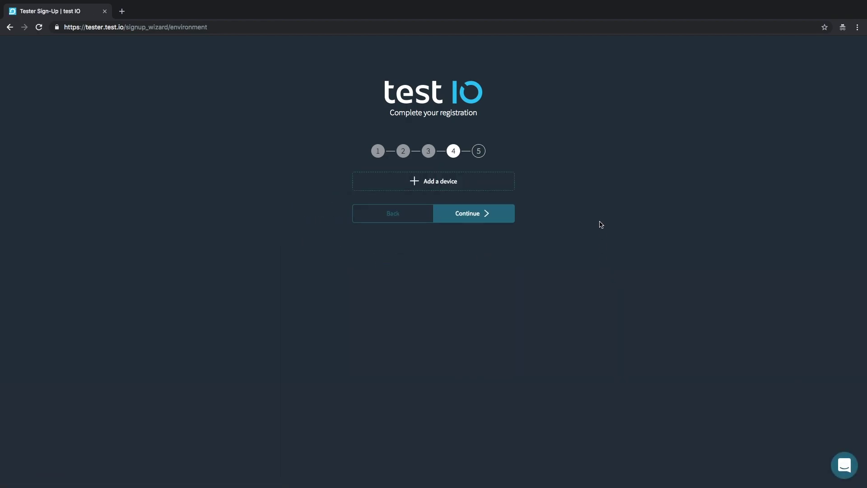
# Start a new smartphone device and pick iPhone XS Max from the 'iphone x' search
pyautogui.click(451, 185)
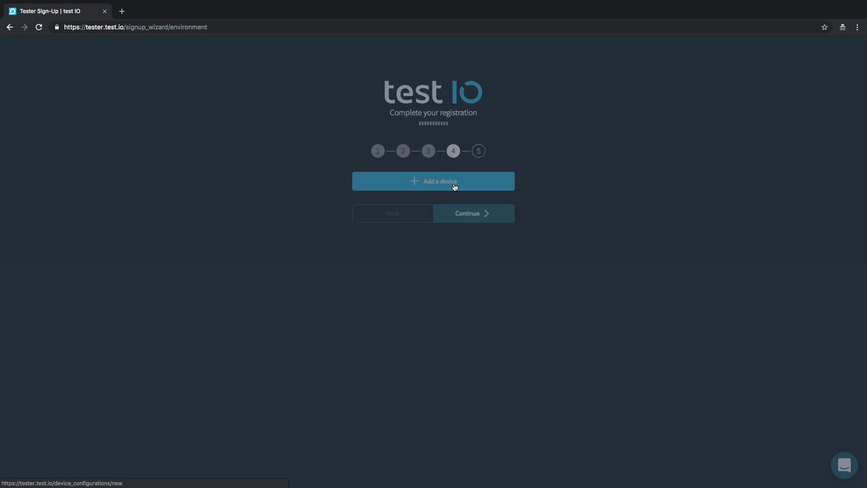
pyautogui.click(431, 133)
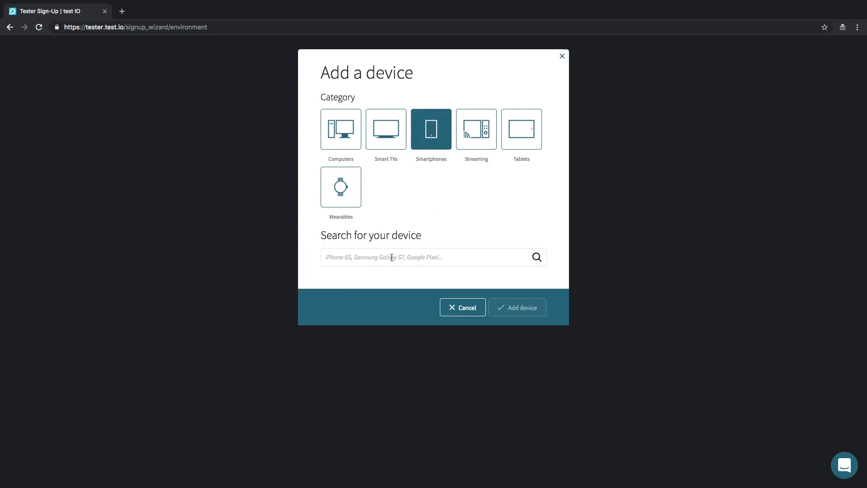
pyautogui.click(391, 257)
pyautogui.write('iphone ')
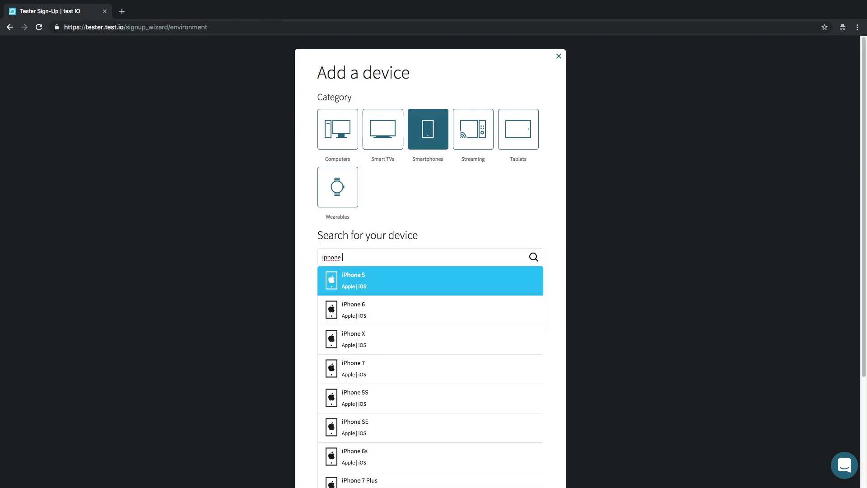
pyautogui.write('x')
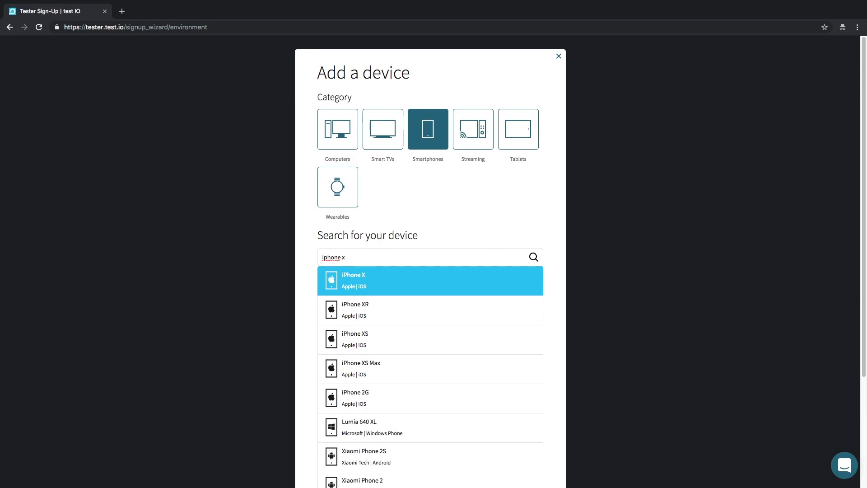
pyautogui.click(392, 371)
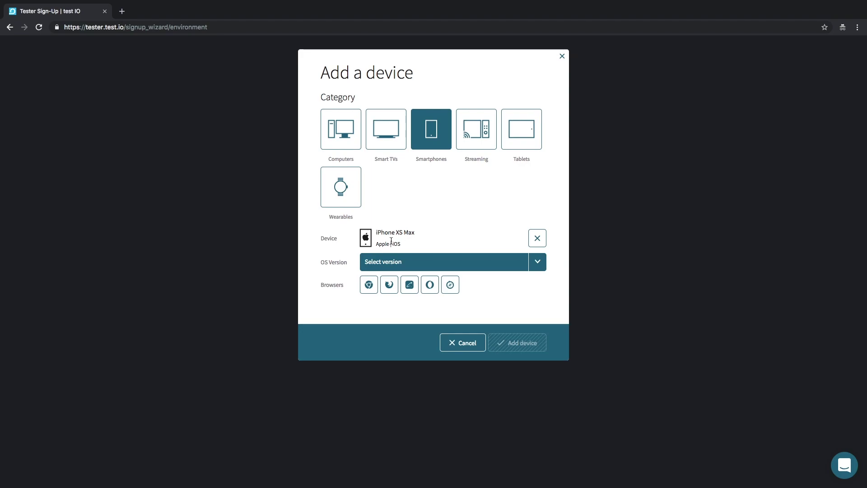
# Set iOS 12.1.4 with Chrome and Safari browsers and add the phone
pyautogui.click(384, 263)
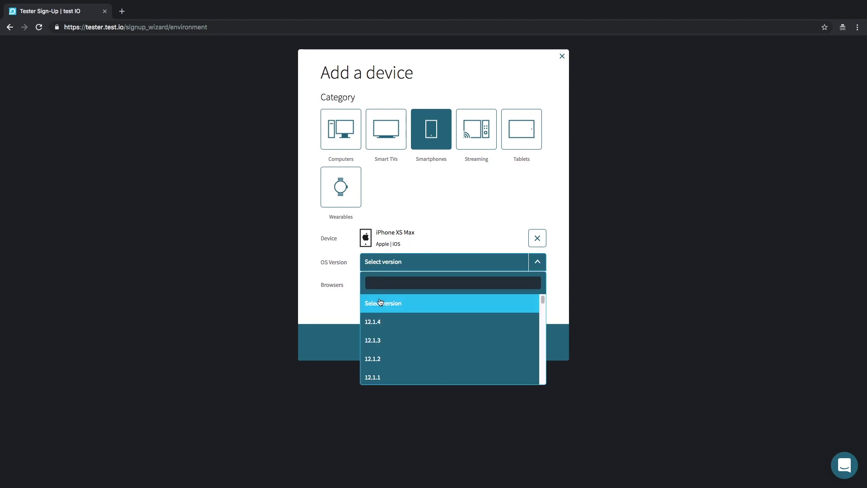
pyautogui.click(386, 325)
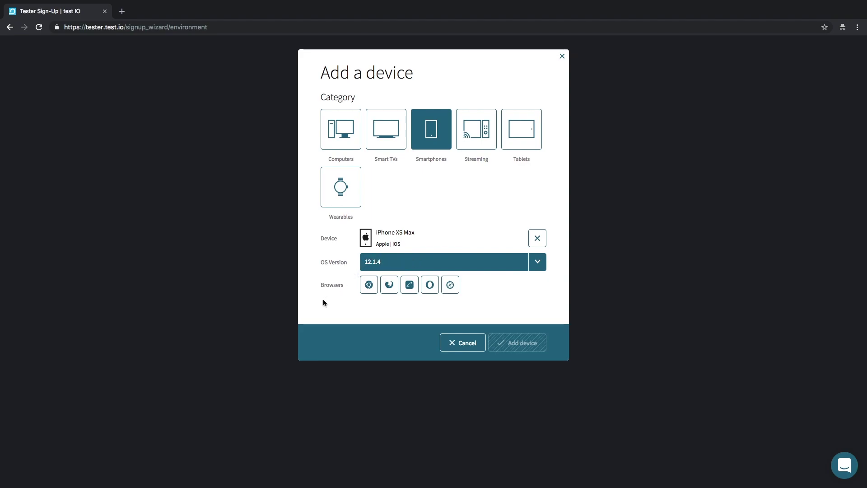
pyautogui.click(369, 285)
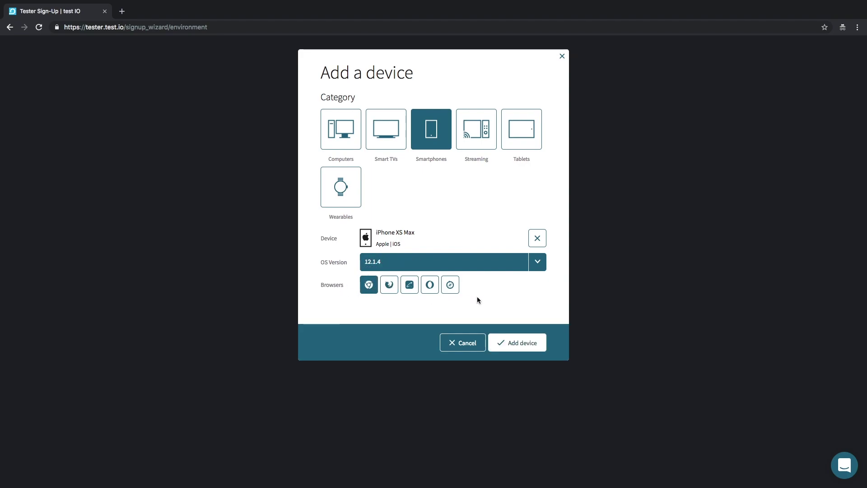
pyautogui.click(452, 289)
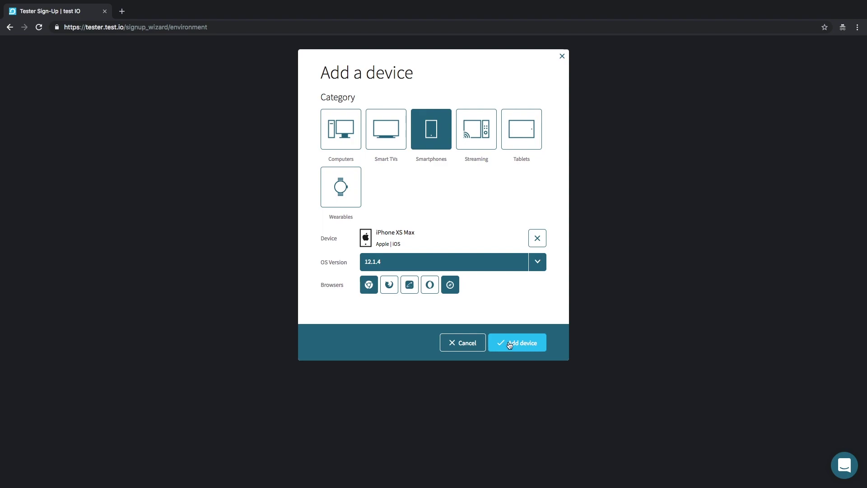
pyautogui.click(526, 348)
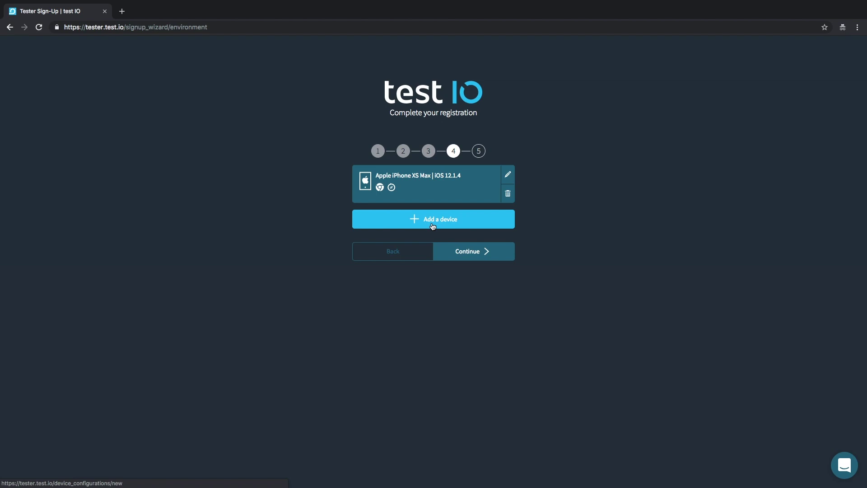
# Add a Computers device, Mac OS version 10.14.3, with Chrome and Safari browsers
pyautogui.click(455, 222)
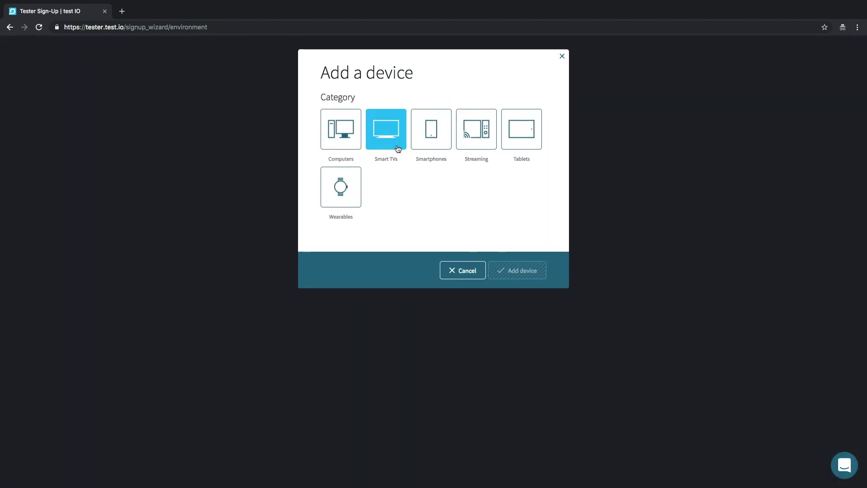
pyautogui.click(341, 138)
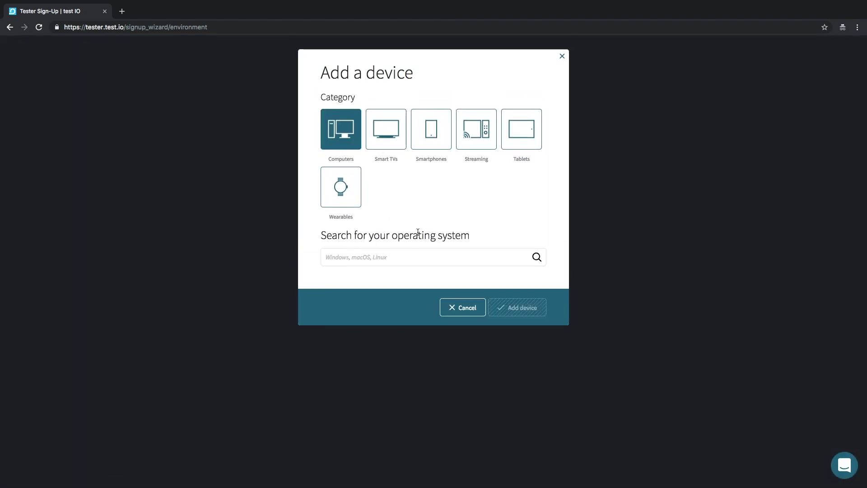
pyautogui.write('maco')
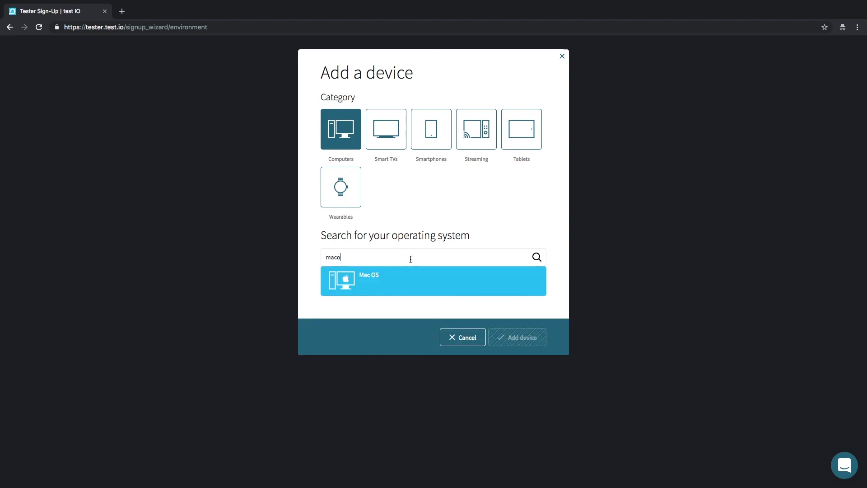
pyautogui.click(394, 285)
pyautogui.click(393, 260)
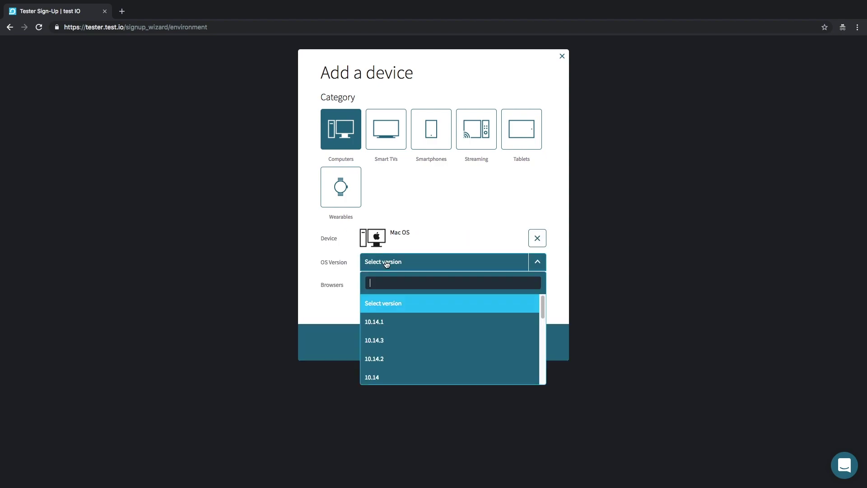
pyautogui.click(385, 340)
pyautogui.click(369, 285)
pyautogui.click(430, 289)
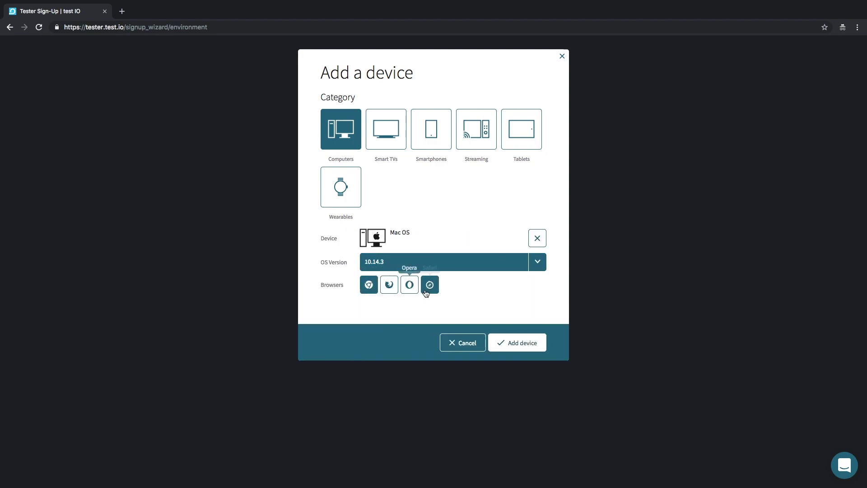
pyautogui.click(519, 344)
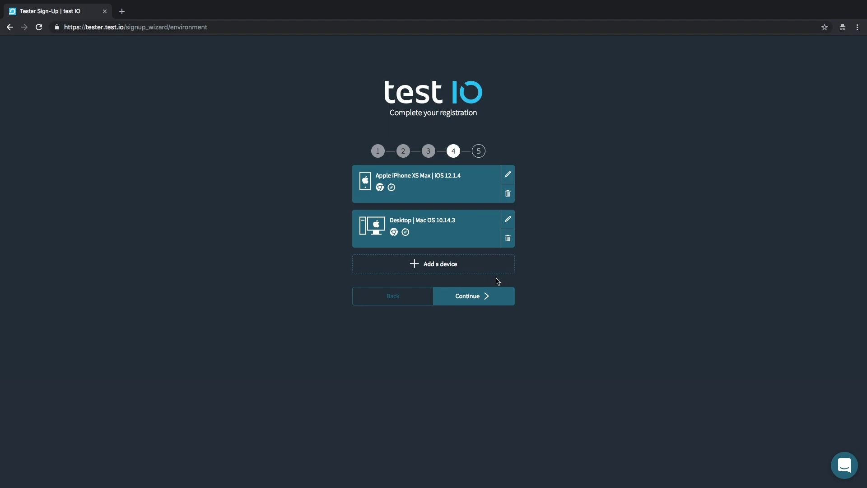
# Choose the Miss / Mrs. / Ms. title and enter last name, street address, zip code and city
pyautogui.click(474, 299)
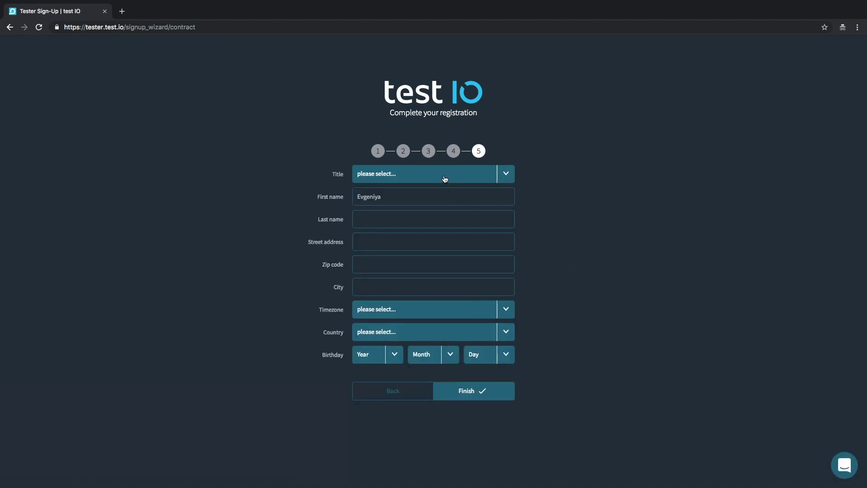
pyautogui.click(445, 179)
pyautogui.click(395, 195)
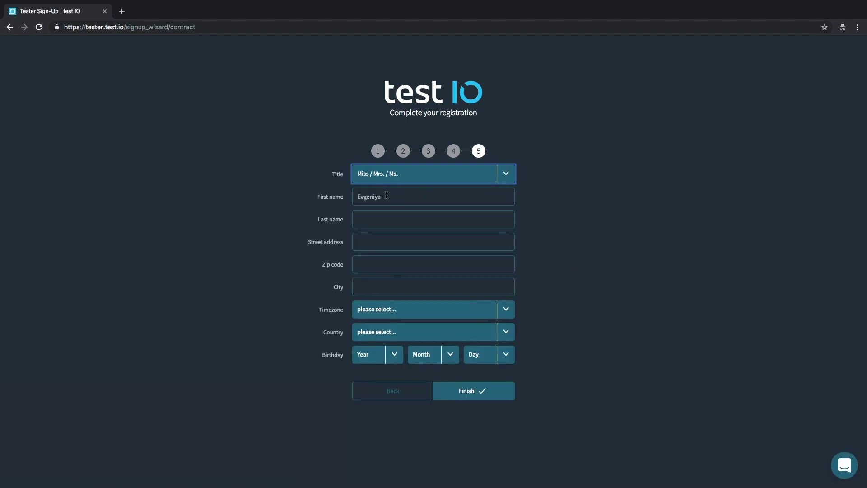
pyautogui.click(368, 221)
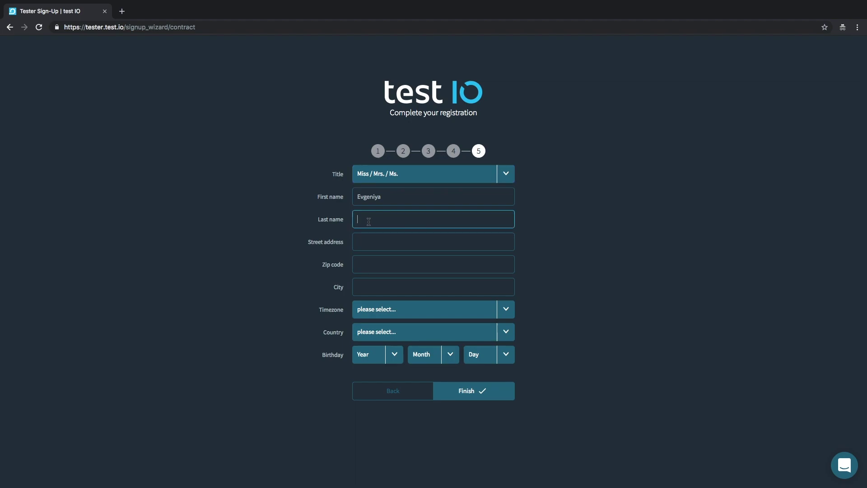
pyautogui.write('Graich')
pyautogui.click(367, 244)
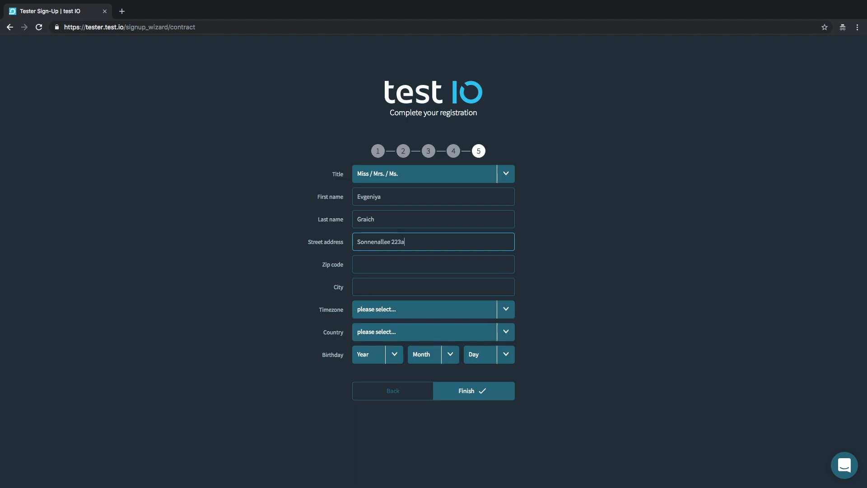
pyautogui.click(368, 261)
pyautogui.write('12059')
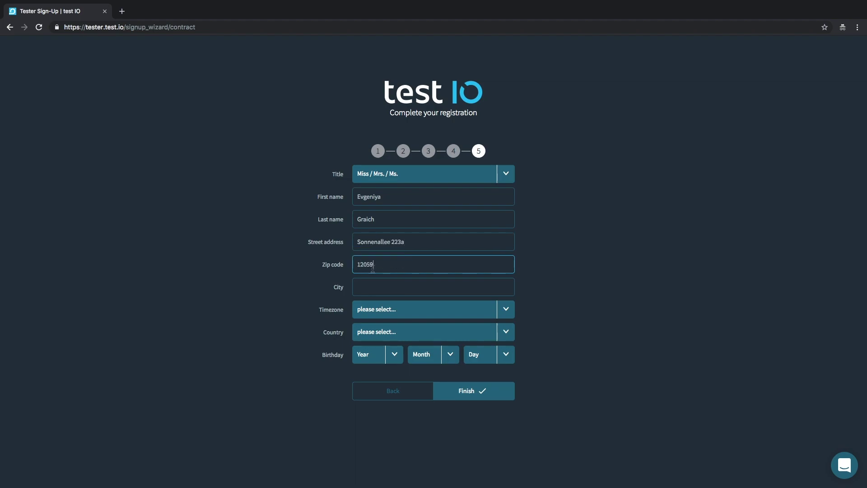
pyautogui.click(375, 290)
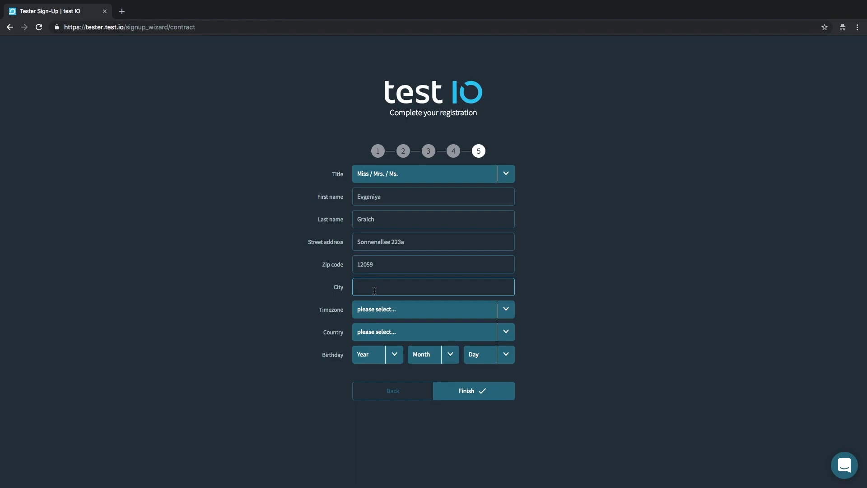
pyautogui.write('Berlin')
# Set the timezone to Berlin and the country to Germany
pyautogui.click(384, 310)
pyautogui.write('ber')
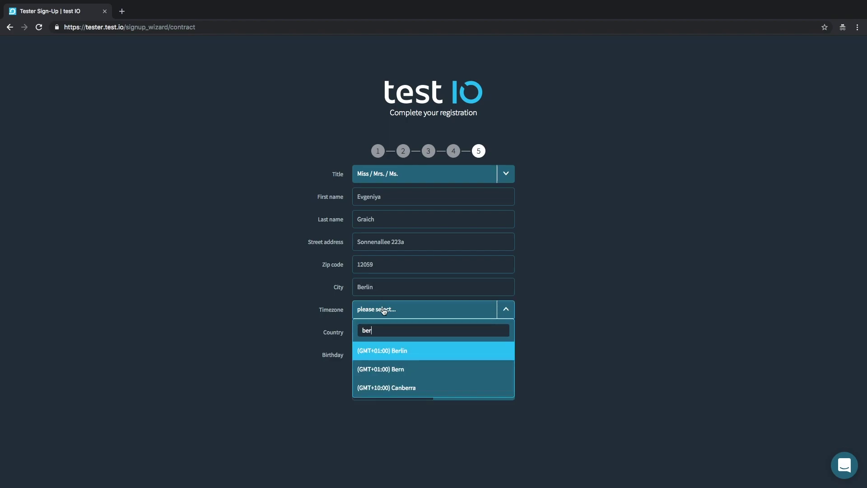
pyautogui.click(394, 355)
pyautogui.click(384, 337)
pyautogui.write('ger')
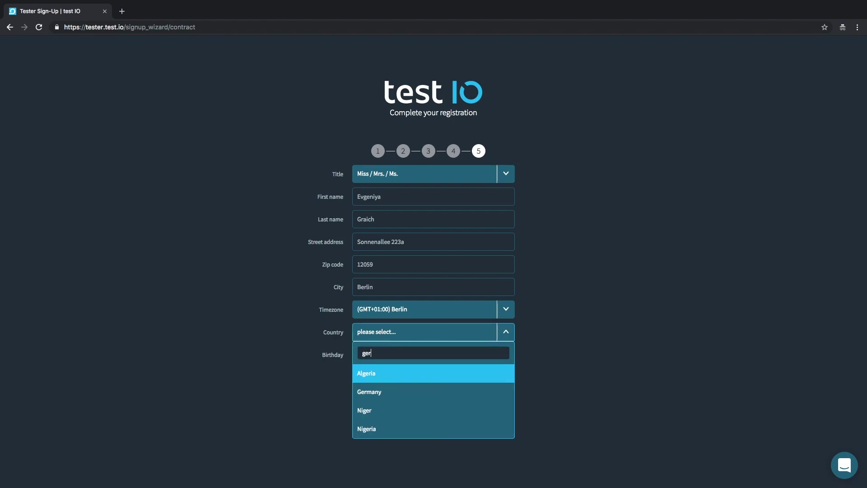
pyautogui.click(386, 391)
pyautogui.click(373, 363)
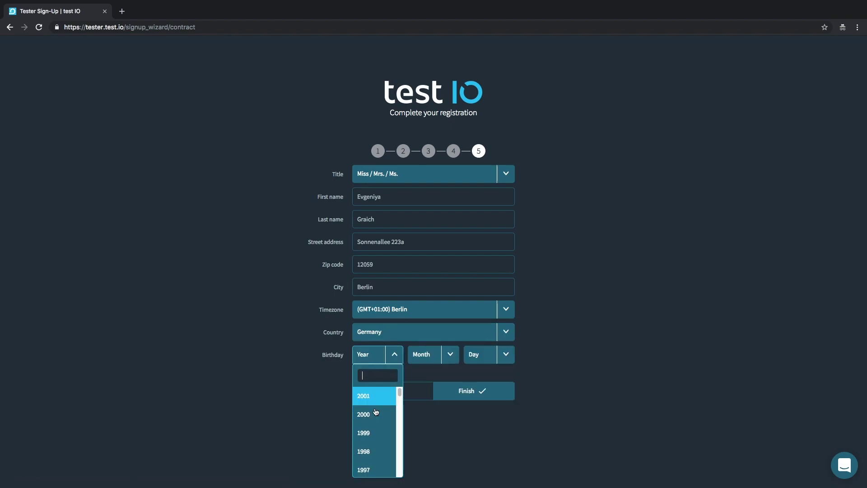
pyautogui.scroll(-5, 375, 414)
pyautogui.click(371, 407)
pyautogui.click(427, 361)
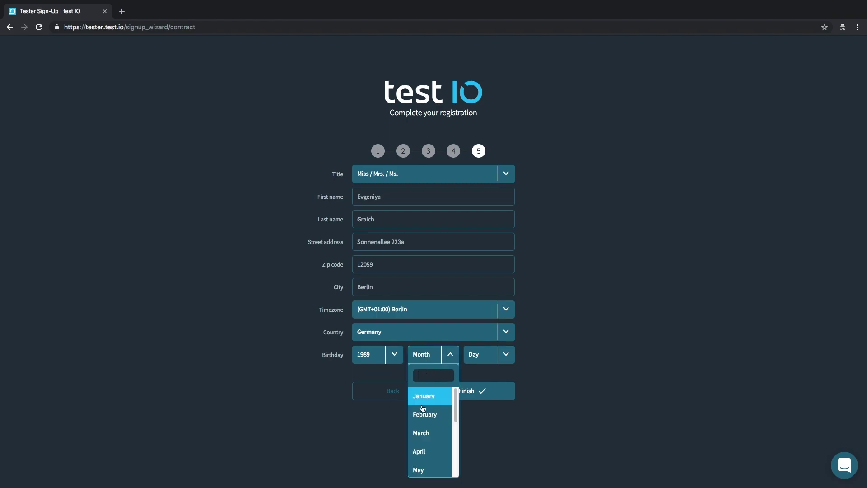
pyautogui.click(427, 435)
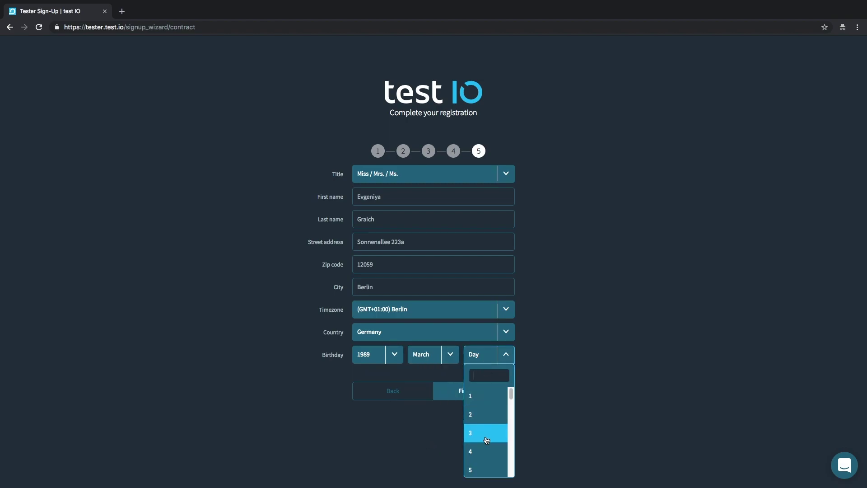
pyautogui.click(486, 440)
pyautogui.click(494, 393)
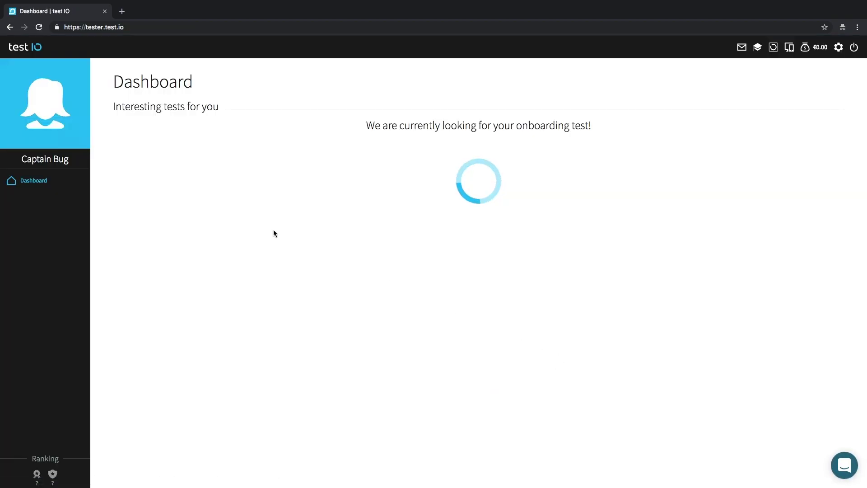
# Upload IMG_9162.jpg as profile picture and save, then open Onboarding EN 3 from the dashboard
pyautogui.click(53, 125)
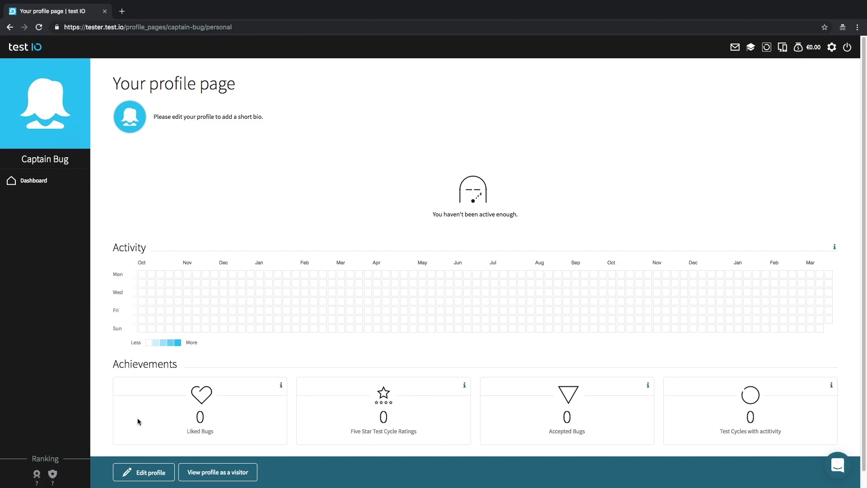
pyautogui.click(146, 477)
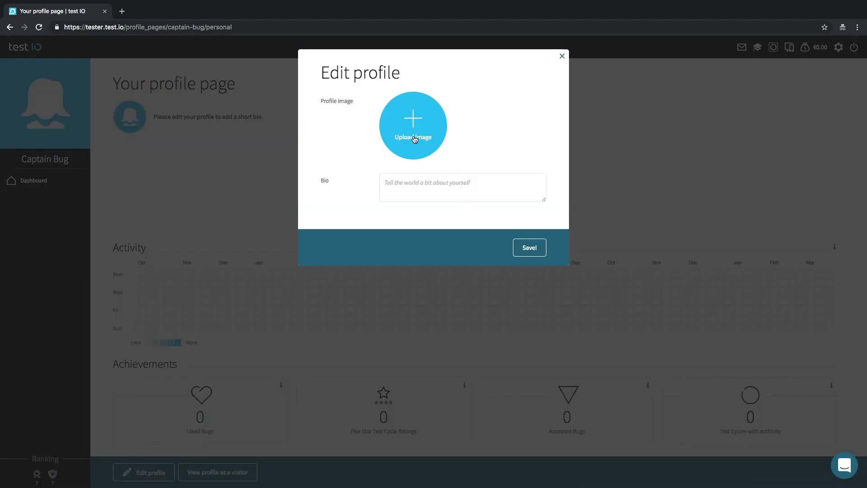
pyautogui.click(416, 140)
pyautogui.click(371, 53)
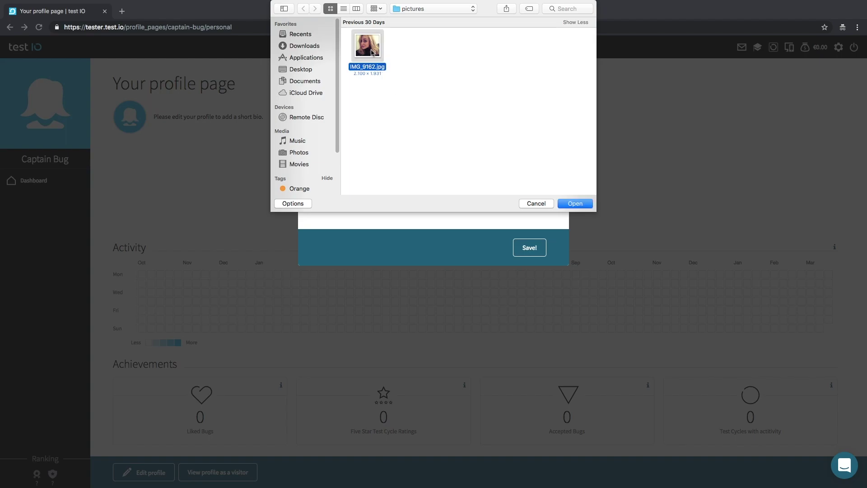
pyautogui.click(585, 207)
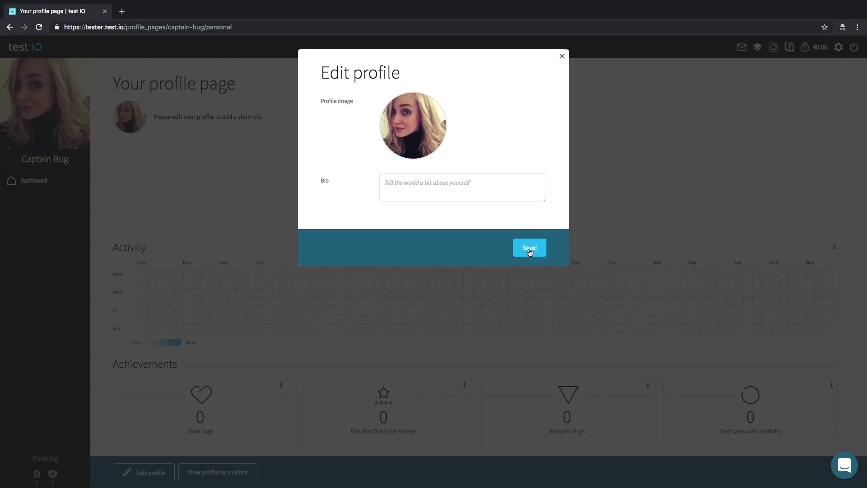
pyautogui.click(525, 249)
pyautogui.click(40, 180)
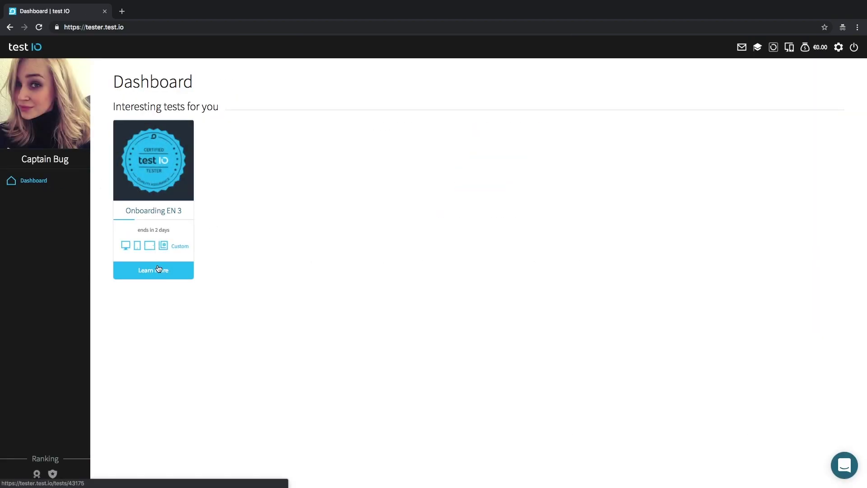
pyautogui.click(158, 270)
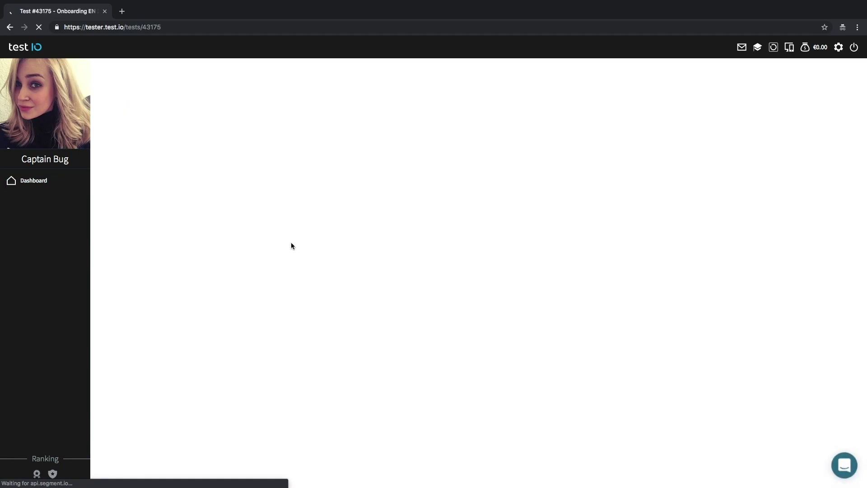